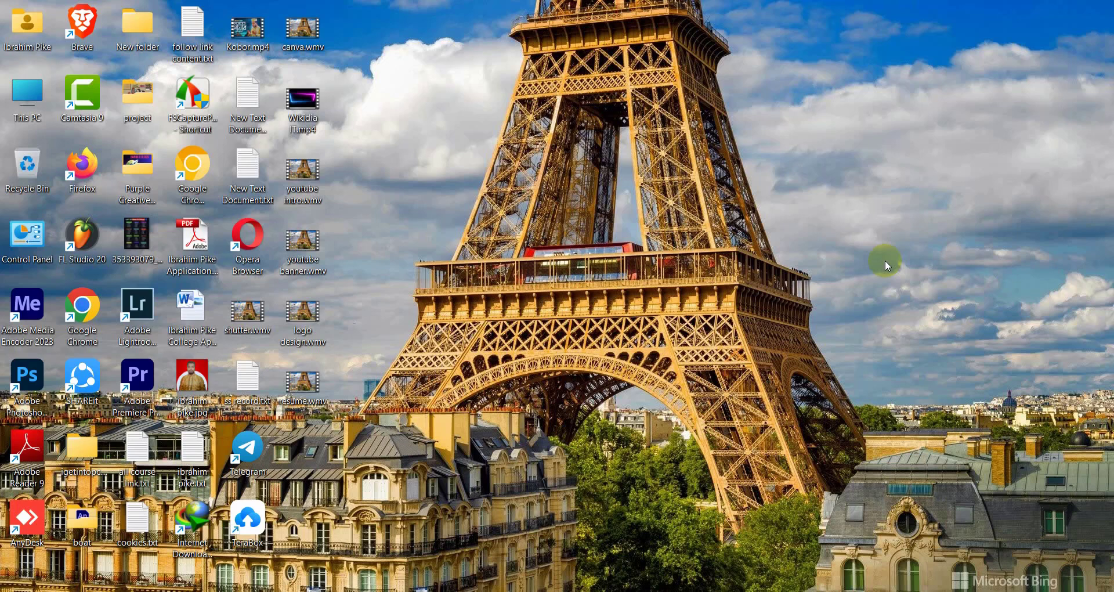
Switch to the browser with Fiverr open and search its services for "facebook post design"
left_click(579, 564)
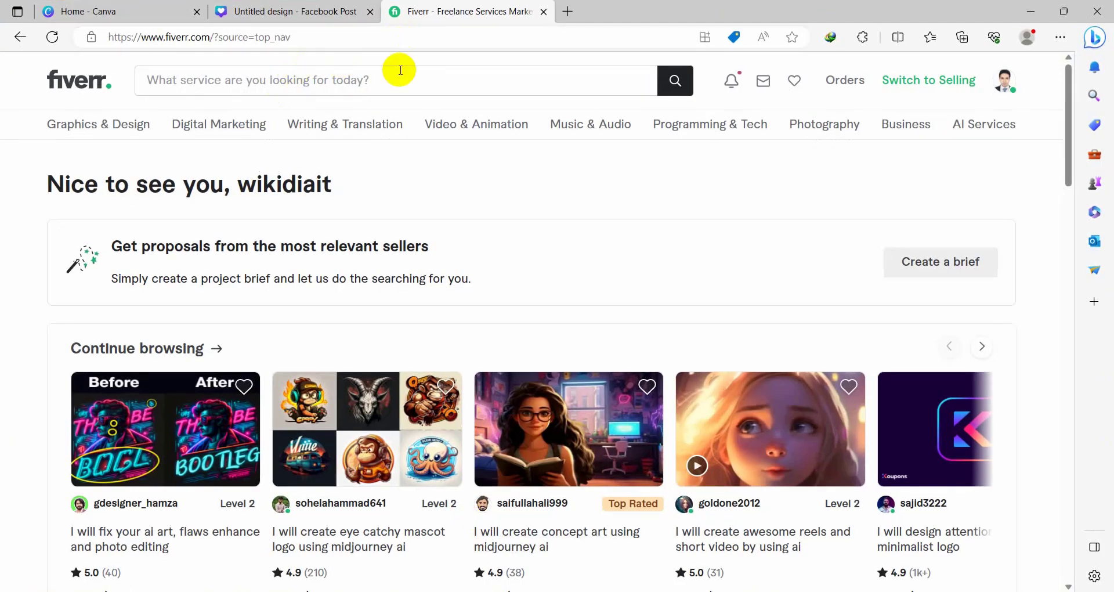
left_click(238, 86)
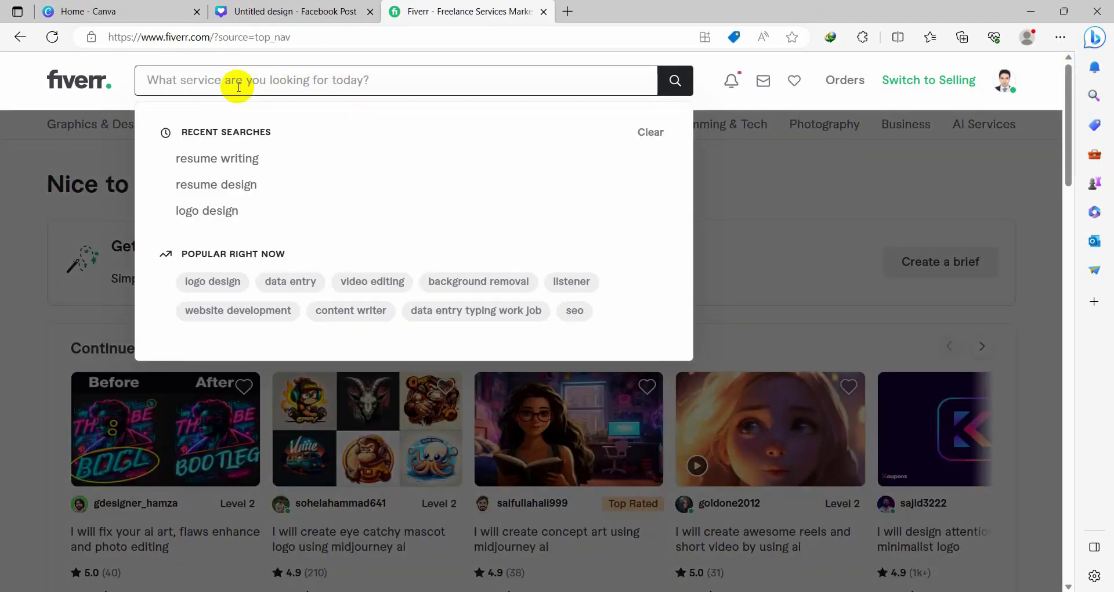
type("facebook")
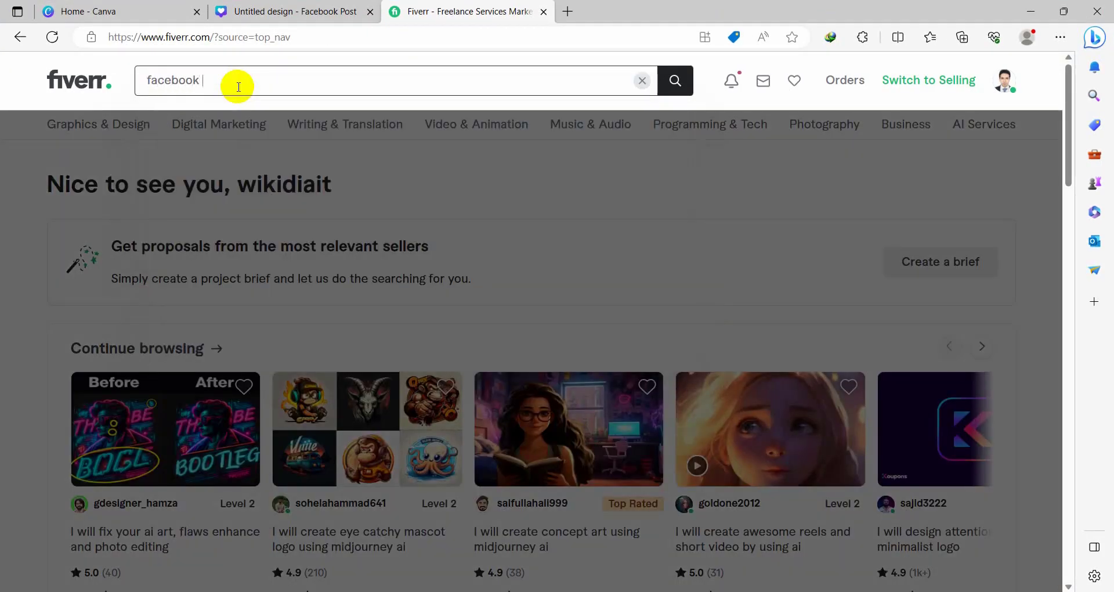
type(" post de")
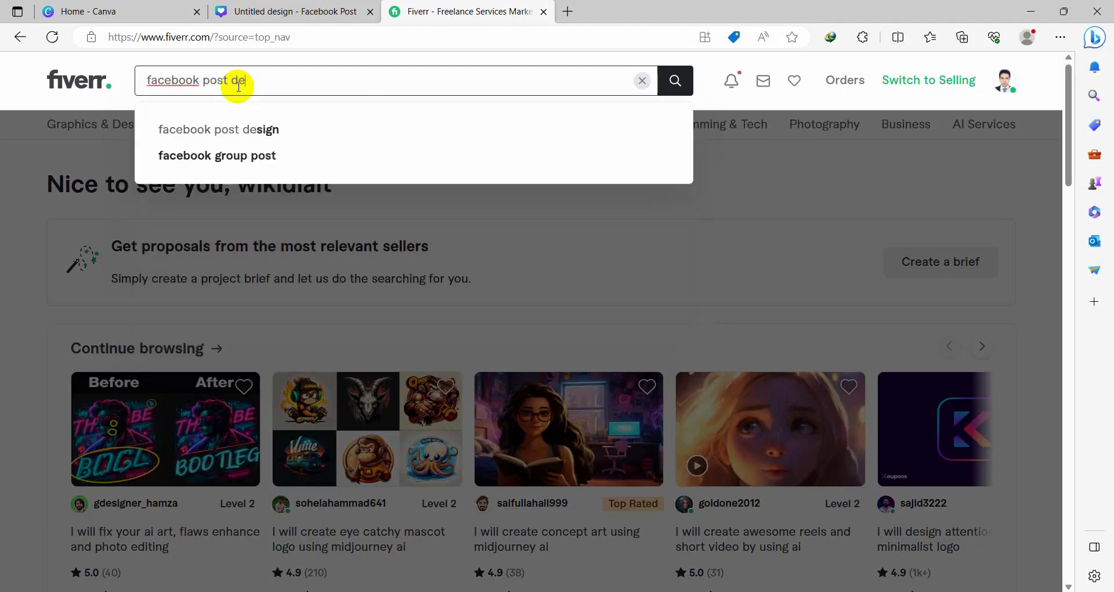
type("sign")
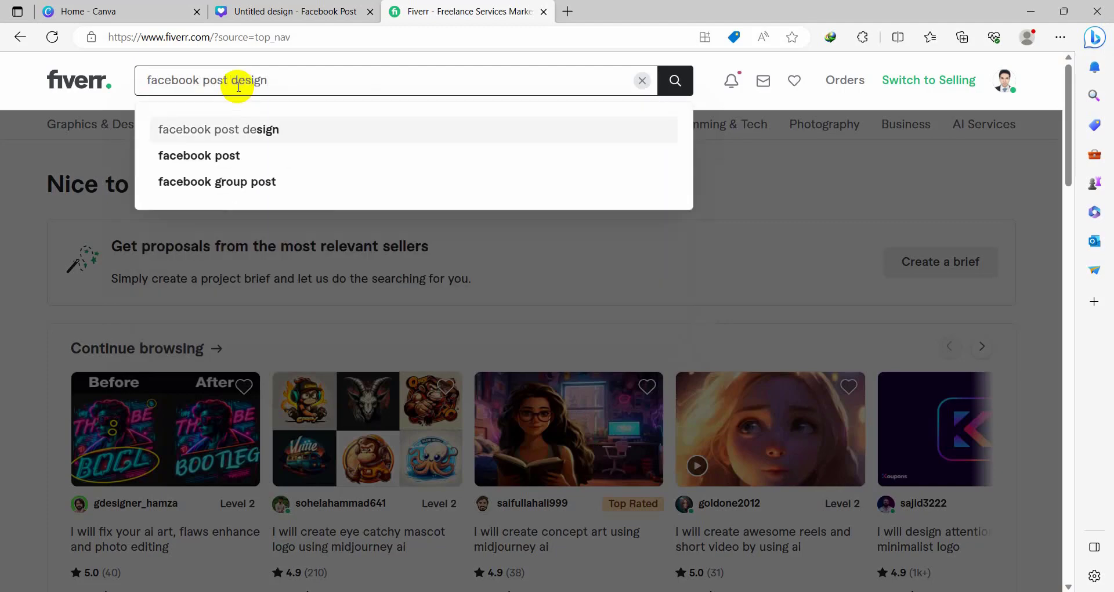
key("Return")
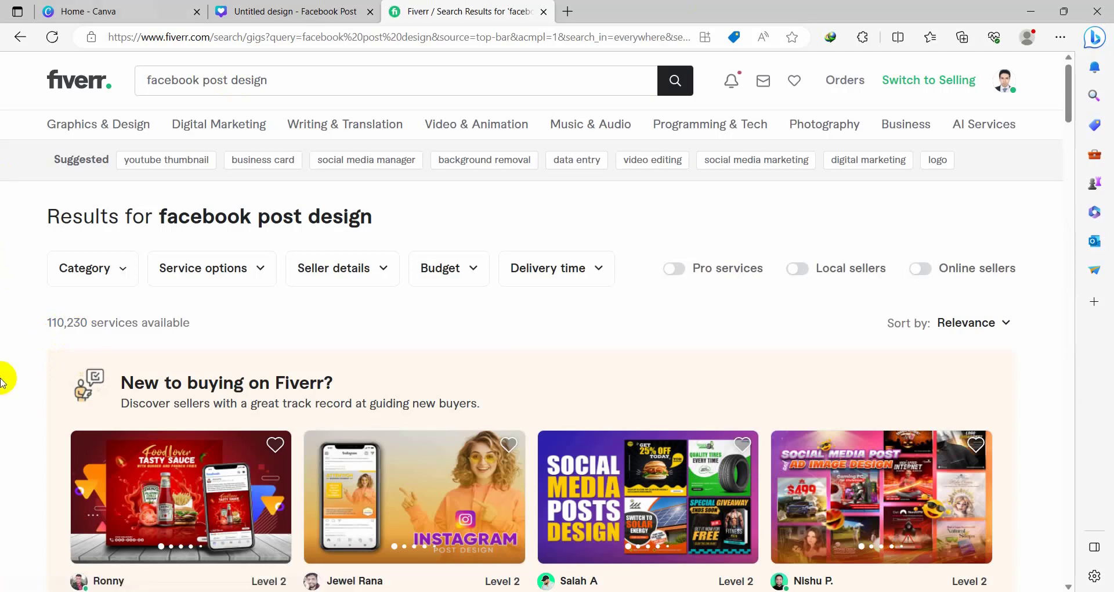
Examine the Facebook post design gigs on the first results page, including their sample designs, ratings and starting prices
scroll(3, 380, "down", 12)
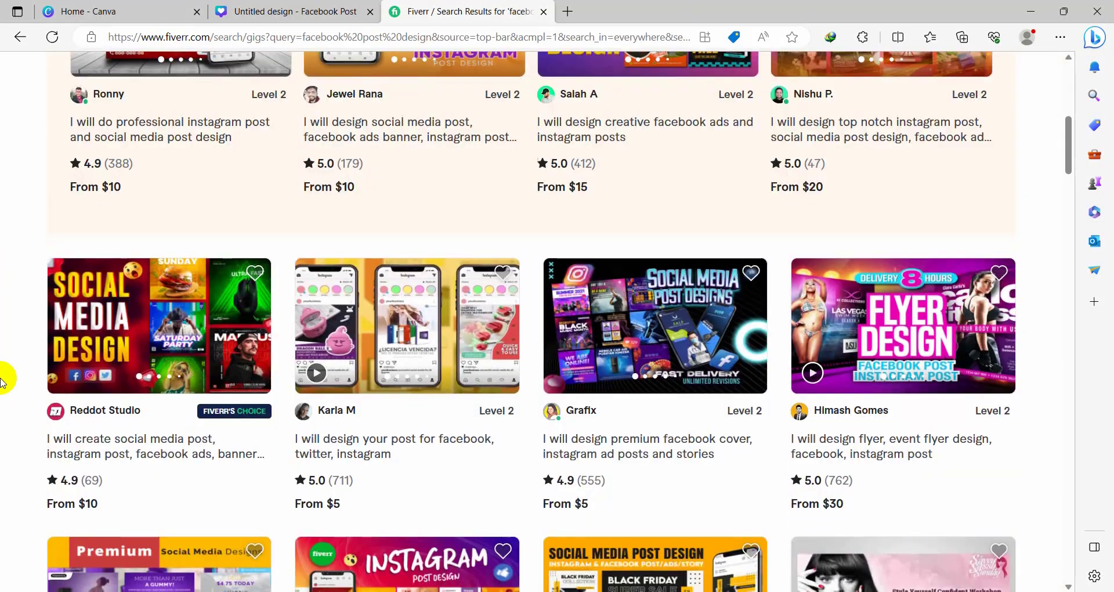
scroll(3, 380, "down", 7)
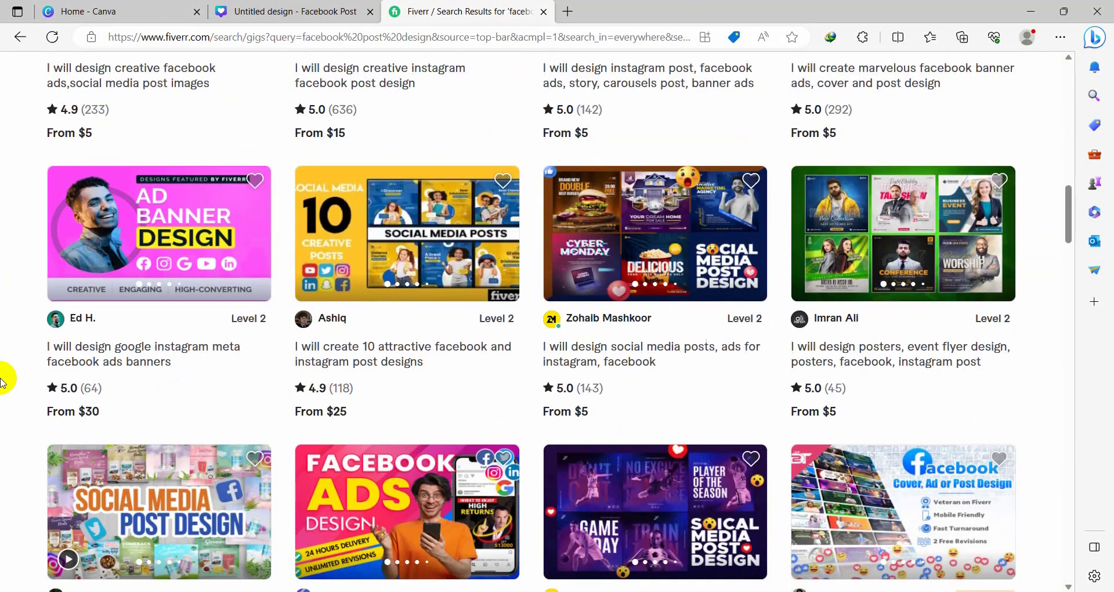
scroll(3, 380, "down", 8)
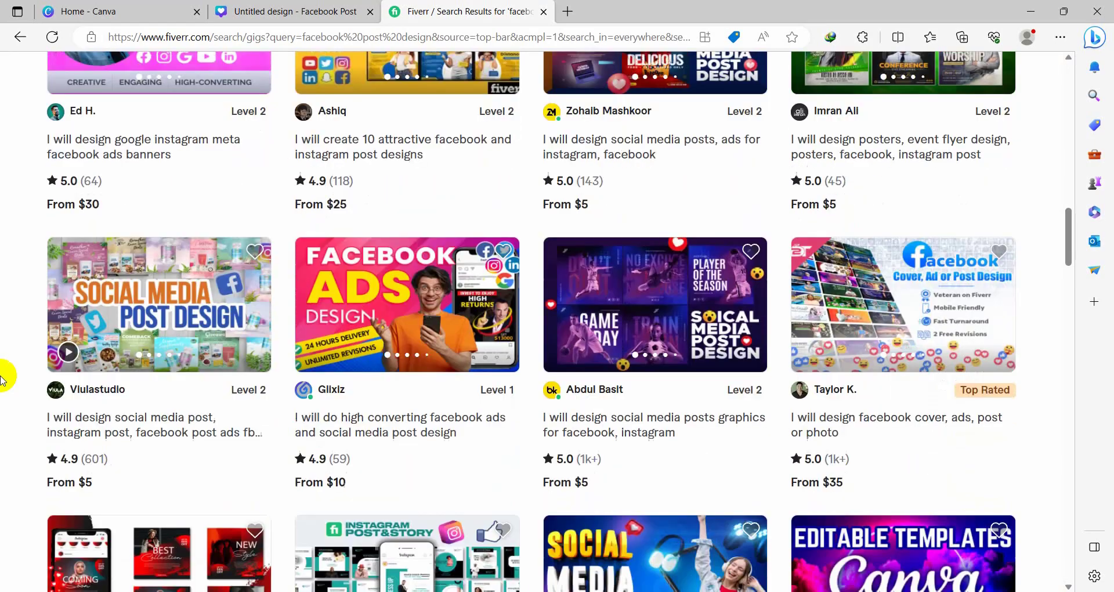
scroll(3, 379, "down", 10)
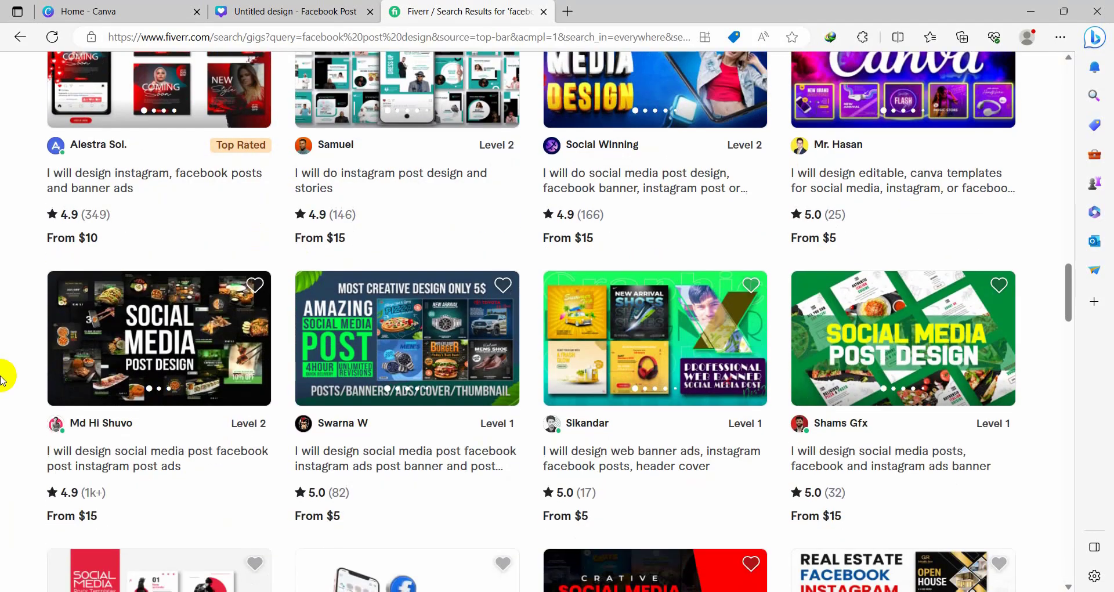
scroll(3, 380, "down", 3)
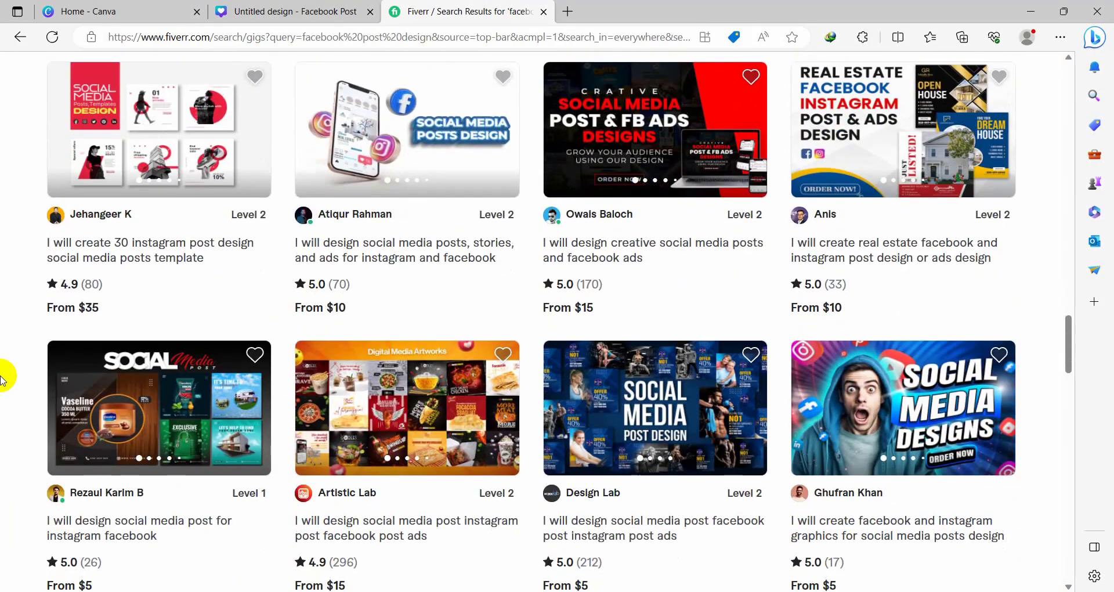
scroll(3, 380, "down", 1)
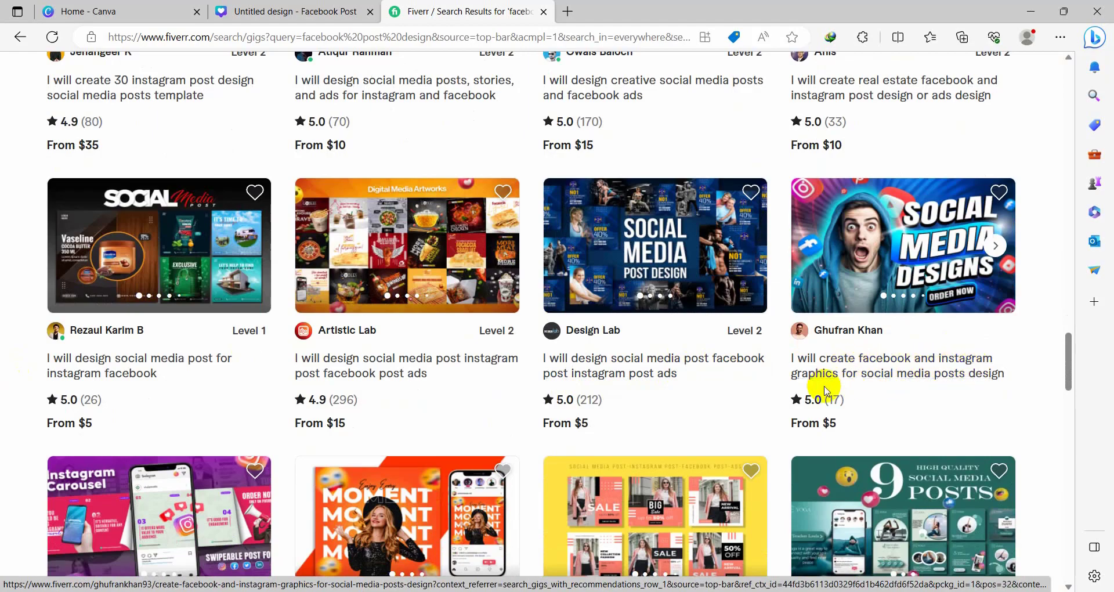
scroll(783, 403, "down", 1)
scroll(783, 403, "down", 5)
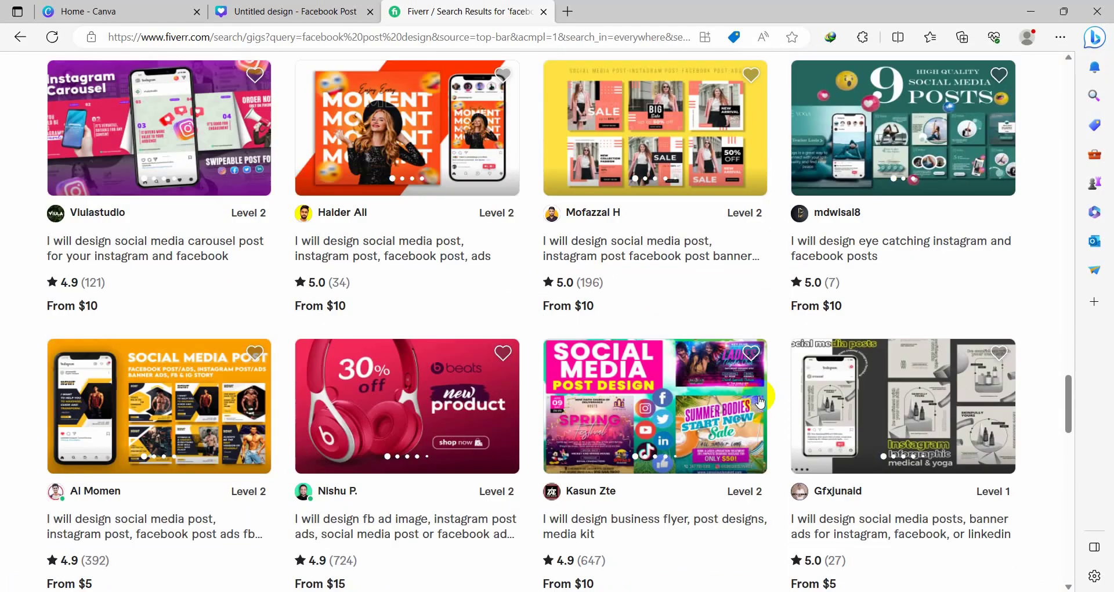
scroll(462, 351, "up", 1)
scroll(463, 351, "down", 3)
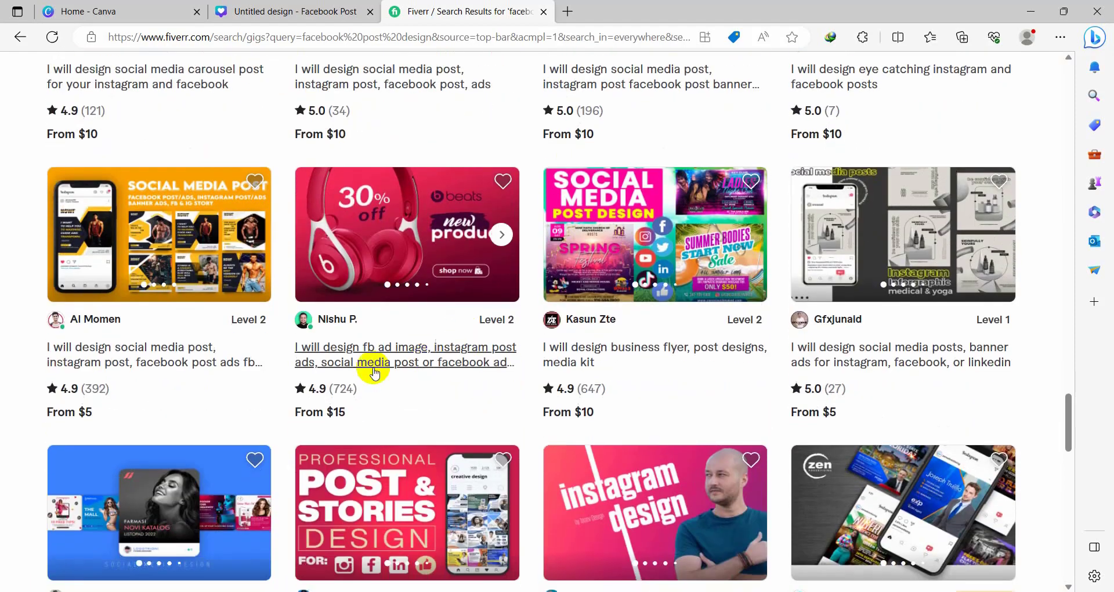
scroll(418, 373, "down", 3)
scroll(2, 419, "down", 2)
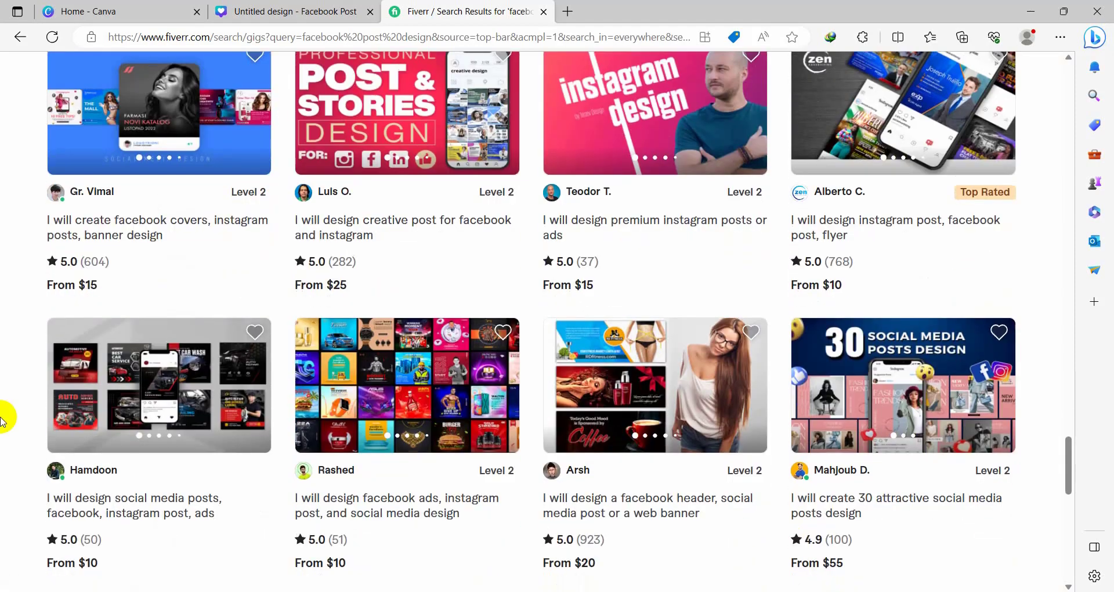
scroll(3, 418, "down", 2)
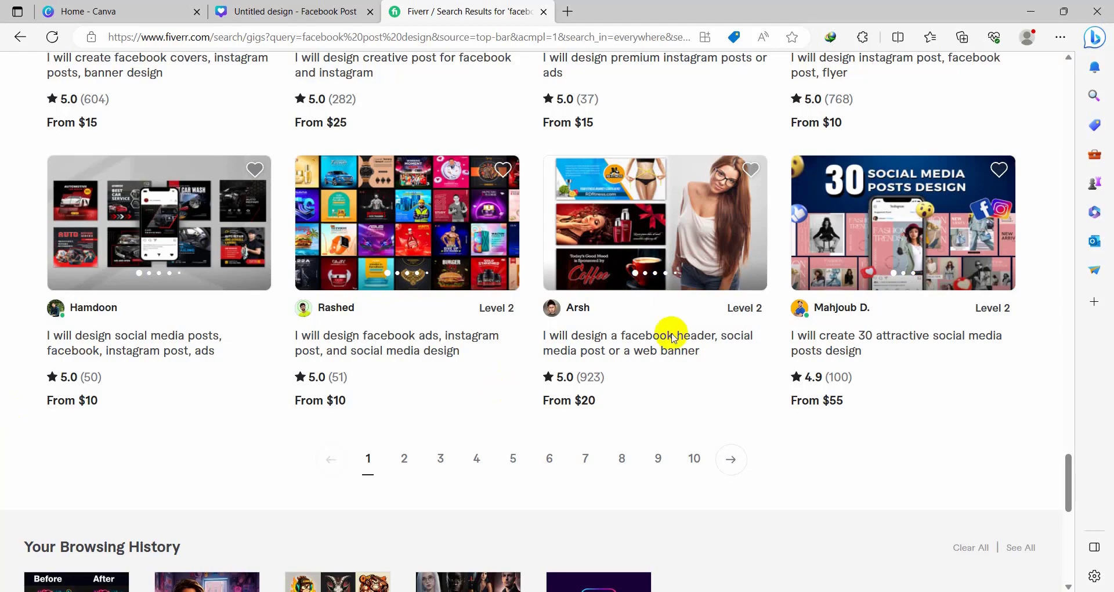
scroll(667, 433, "up", 10)
scroll(792, 285, "up", 8)
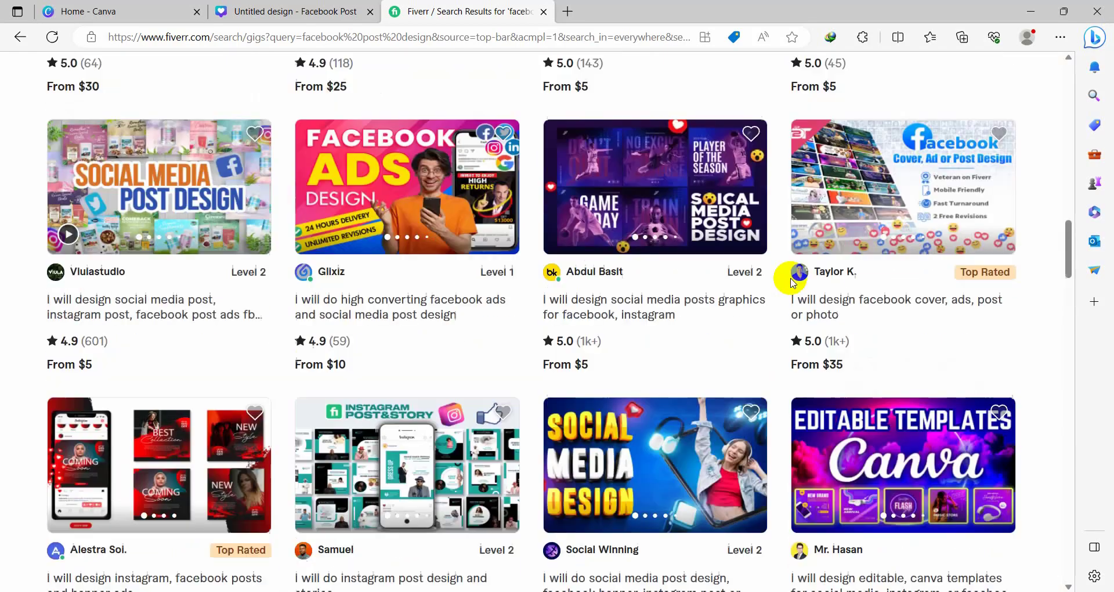
scroll(793, 283, "up", 1)
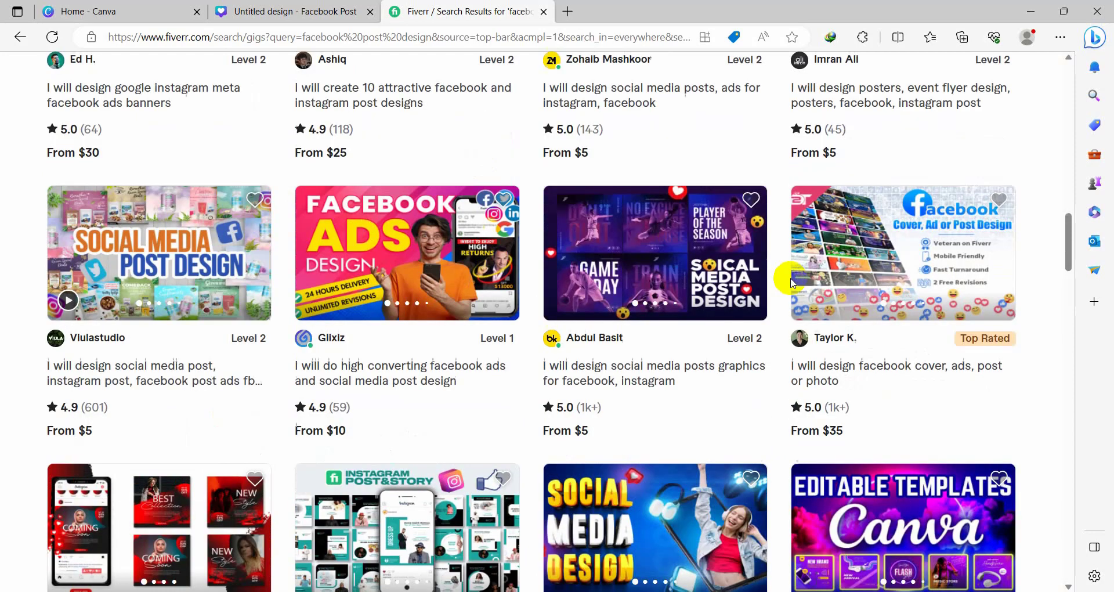
scroll(792, 282, "up", 10)
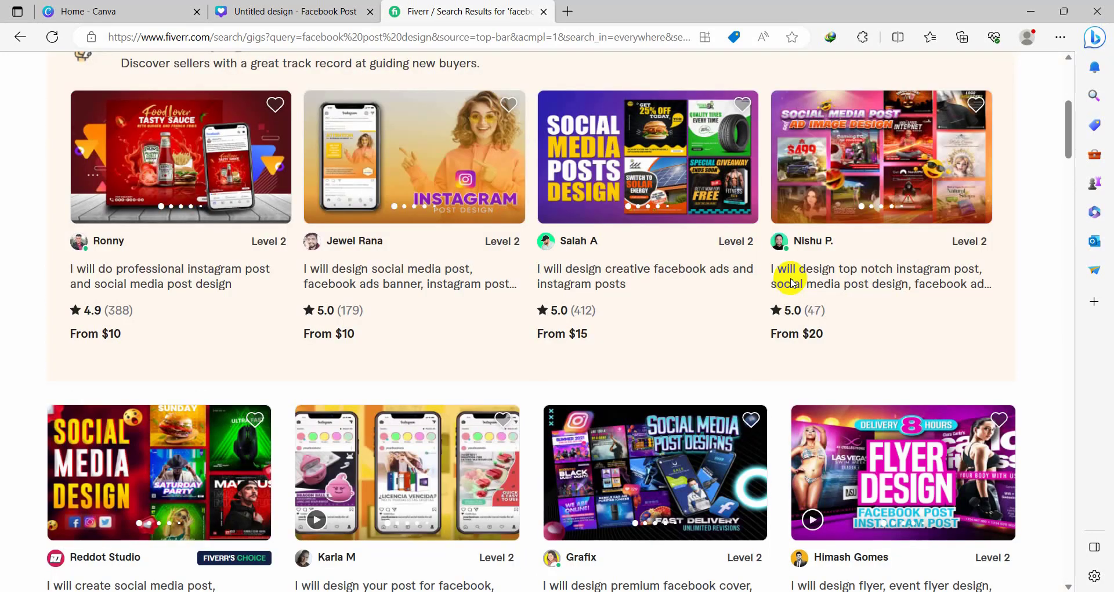
scroll(793, 282, "up", 5)
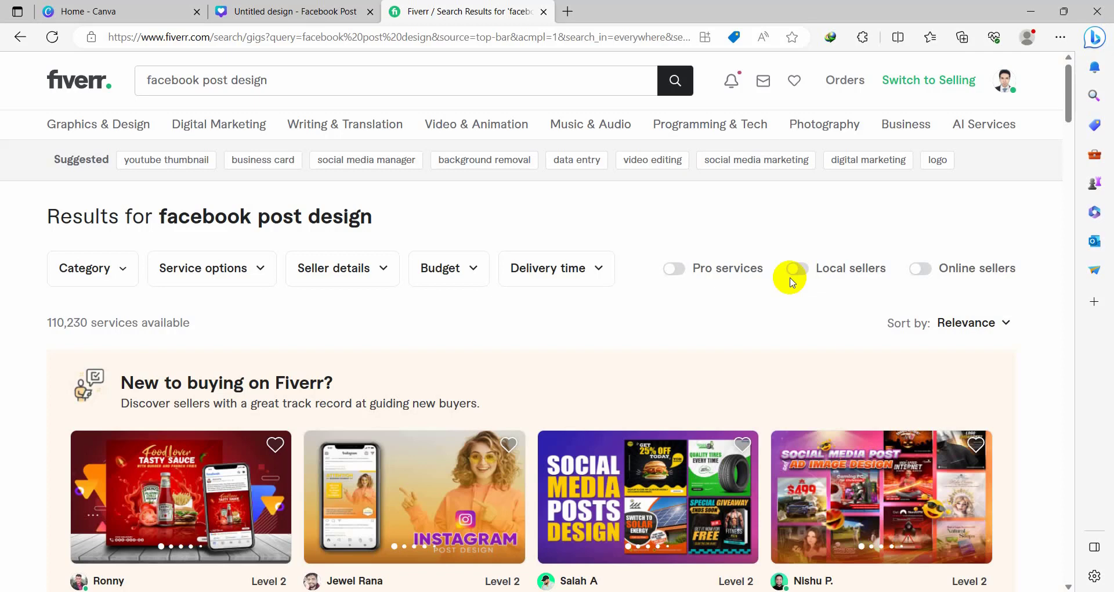
Switch to Canva and bring up the blank untitled Facebook Post design
left_click(110, 11)
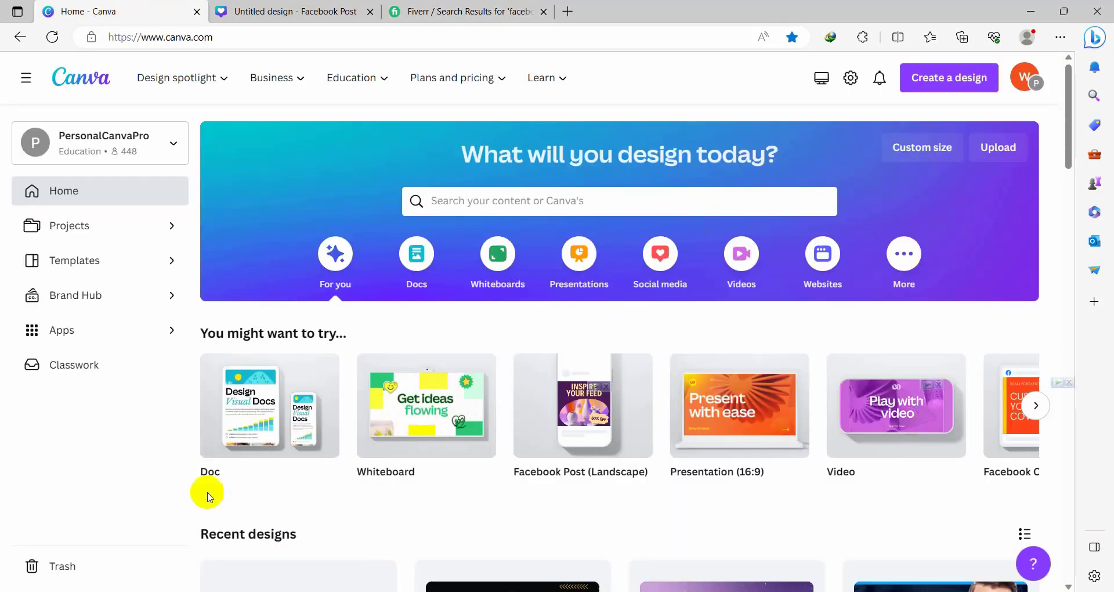
mouse_move(580, 464)
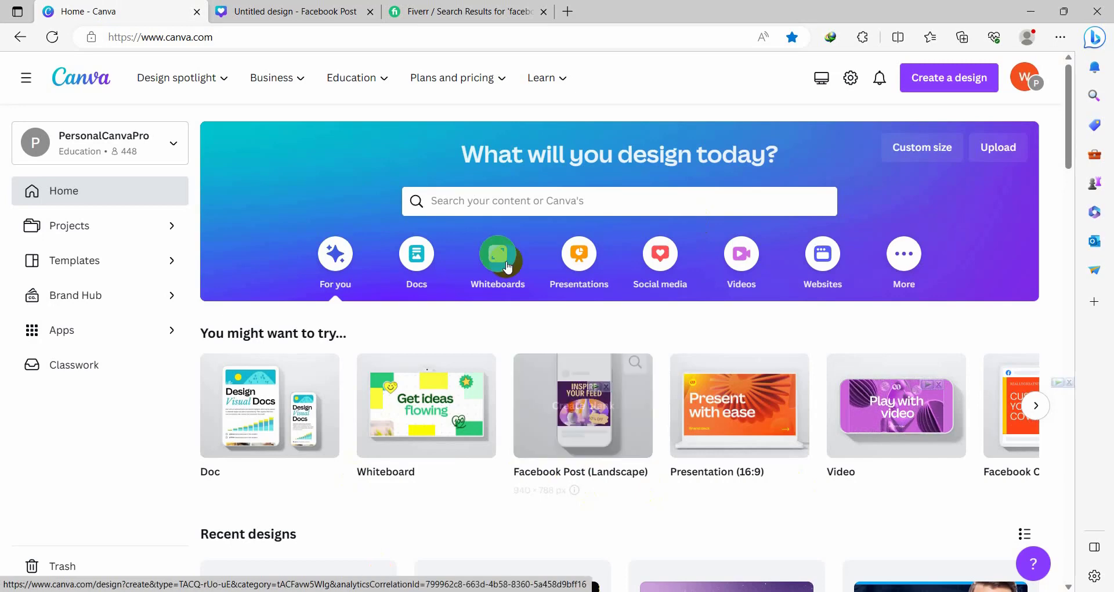
left_click(529, 202)
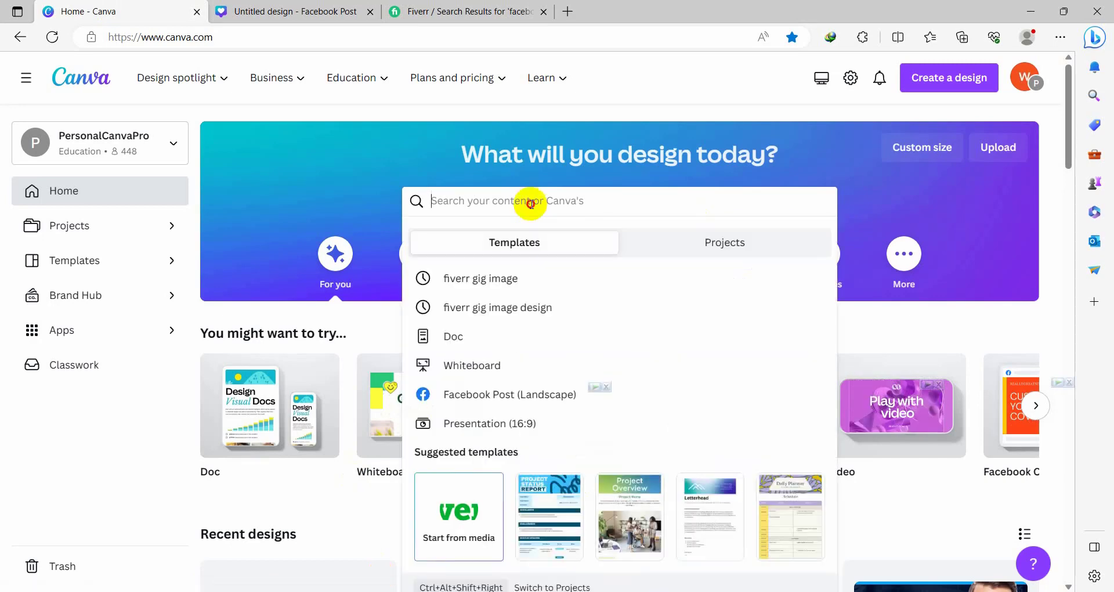
left_click(307, 11)
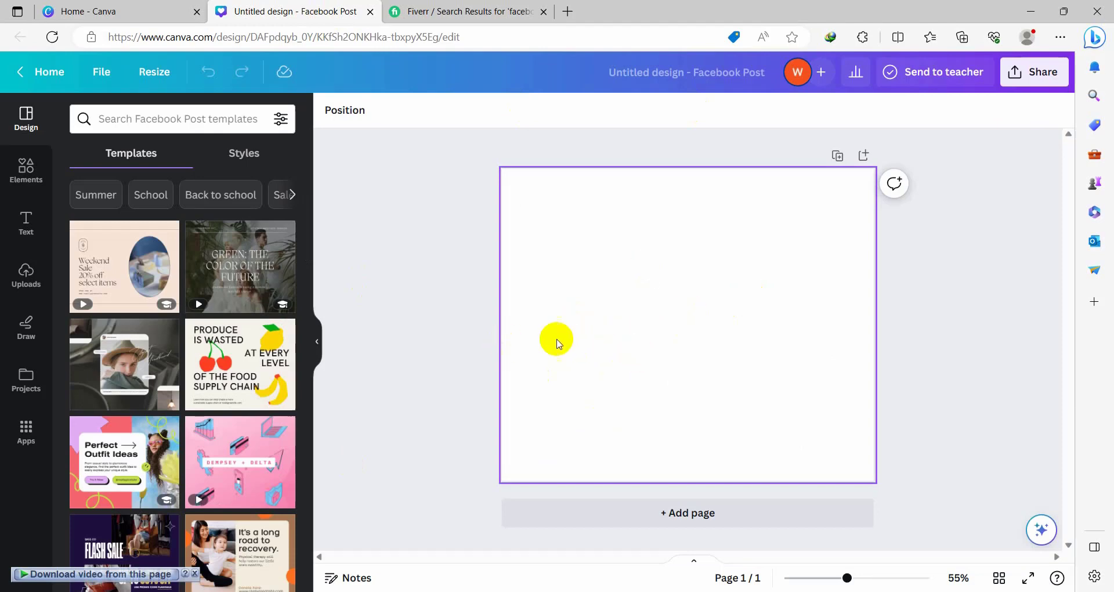
Browse the Facebook Post templates and apply the red and white "Webinar Digital Marketing" template to the blank page
scroll(225, 358, "down", 4)
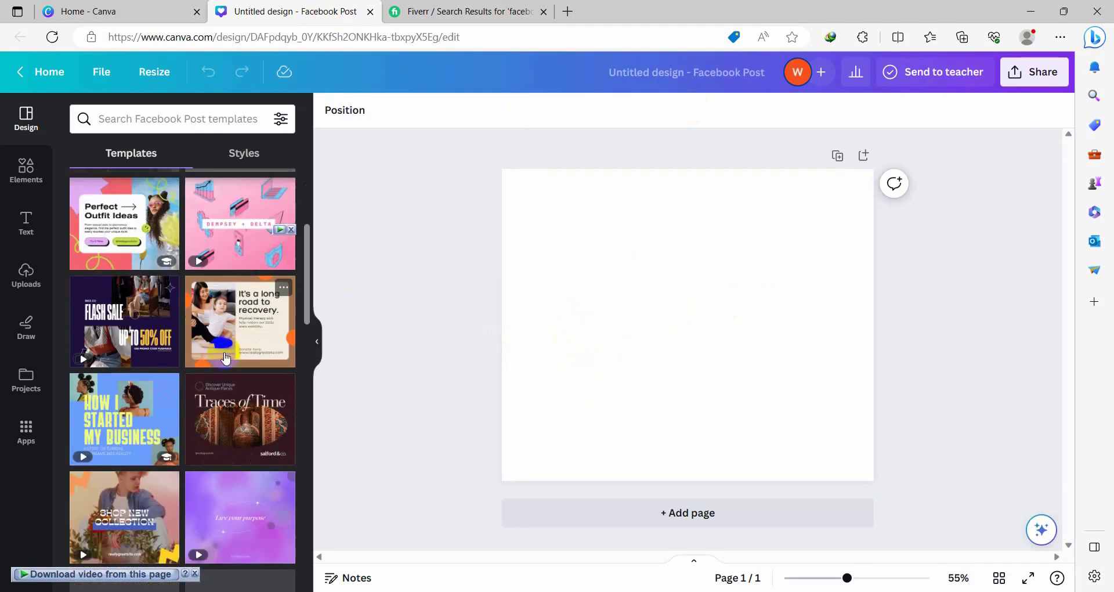
scroll(226, 358, "down", 8)
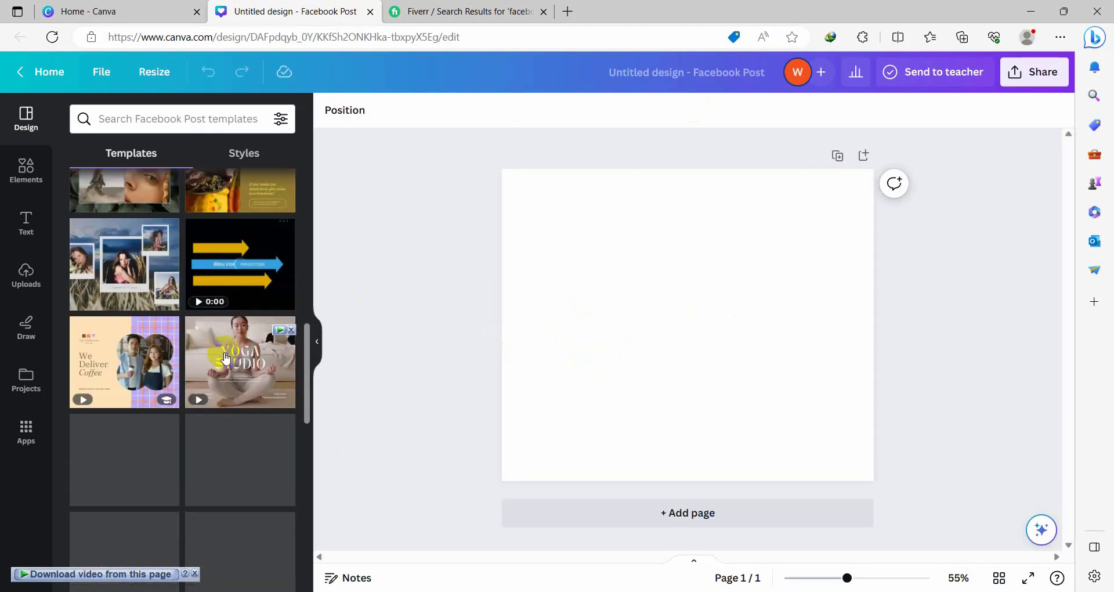
scroll(226, 358, "down", 2)
scroll(225, 358, "down", 7)
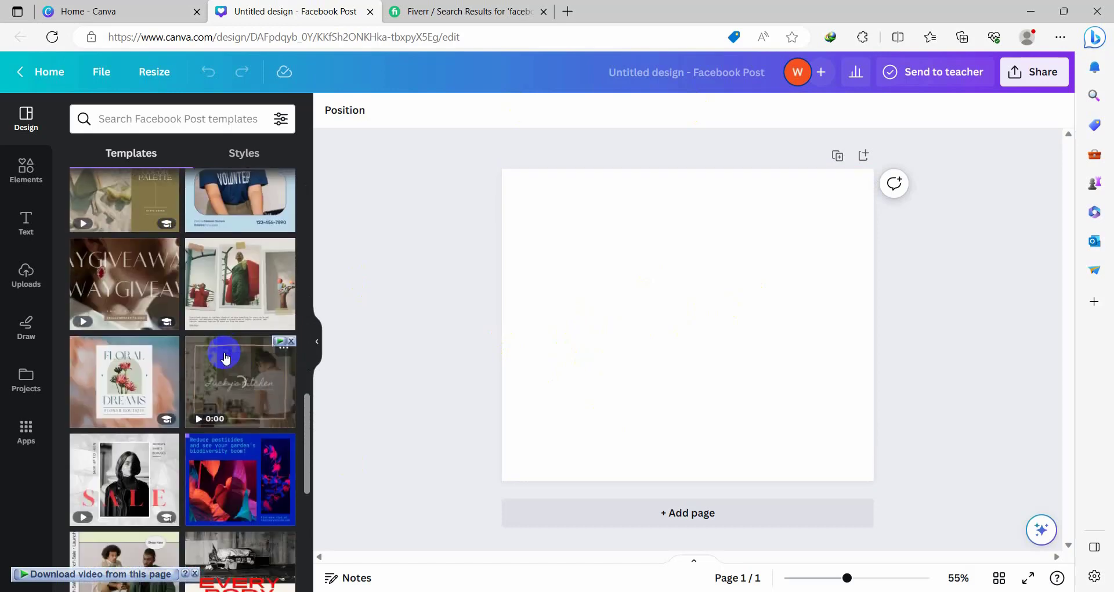
scroll(227, 363, "down", 2)
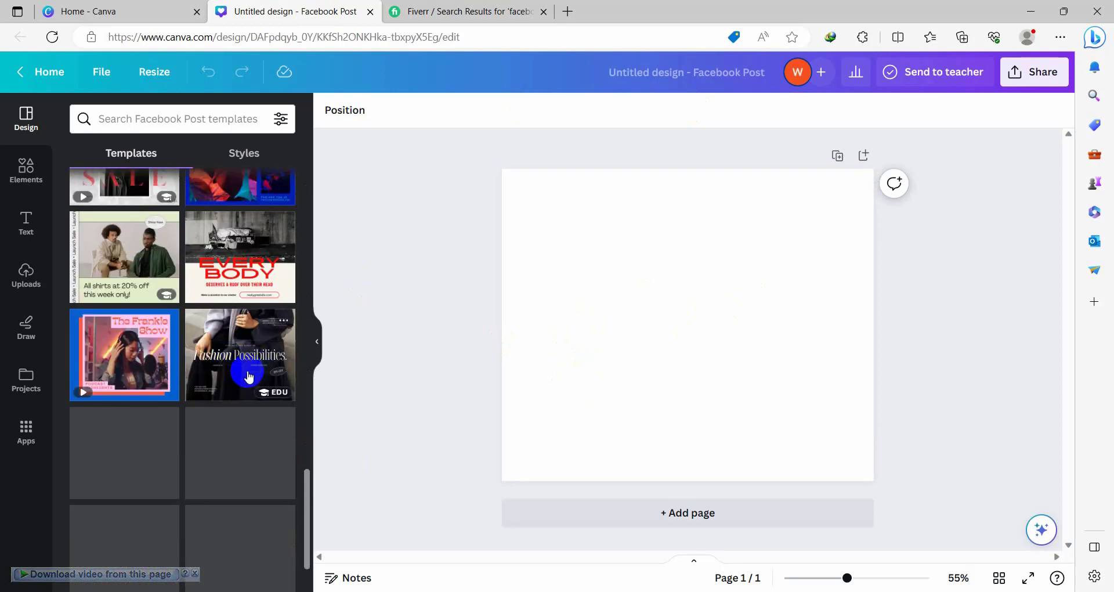
scroll(235, 374, "down", 3)
scroll(237, 378, "up", 5)
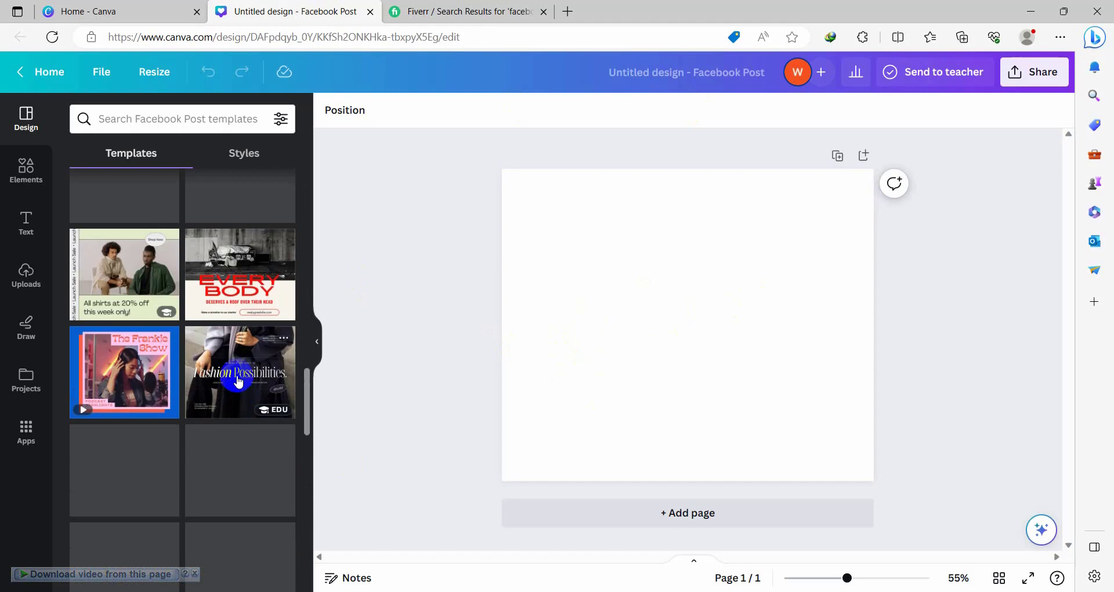
scroll(274, 380, "up", 7)
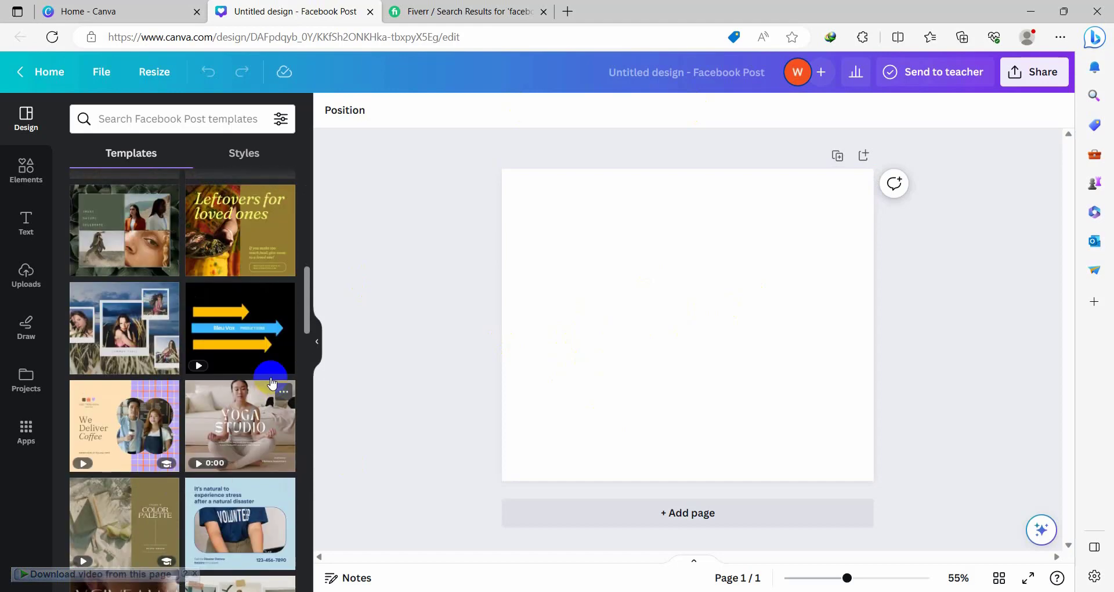
scroll(268, 383, "up", 4)
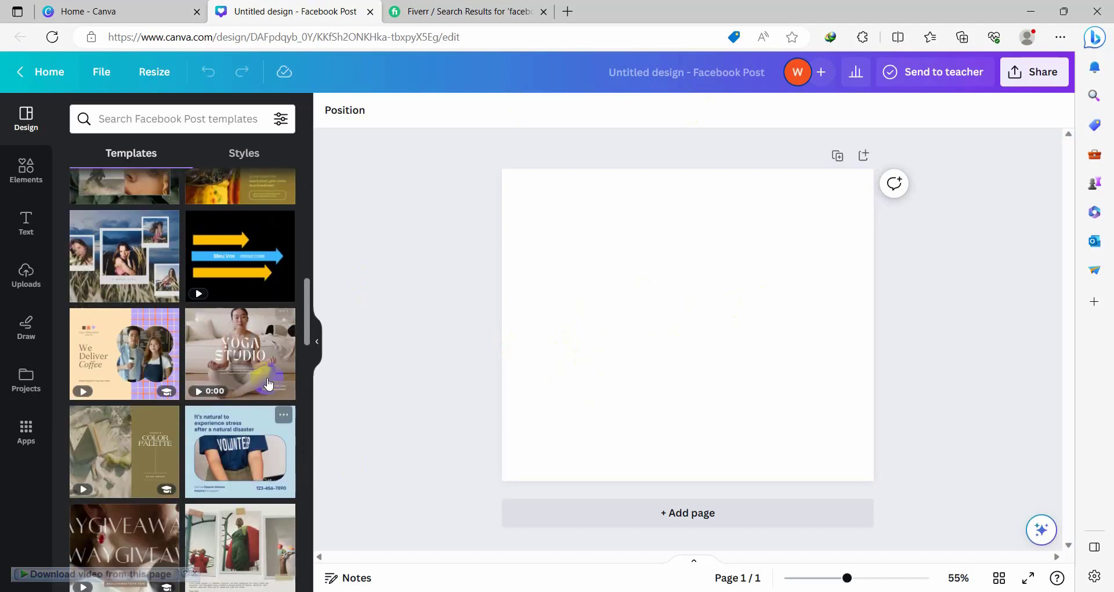
scroll(268, 382, "up", 7)
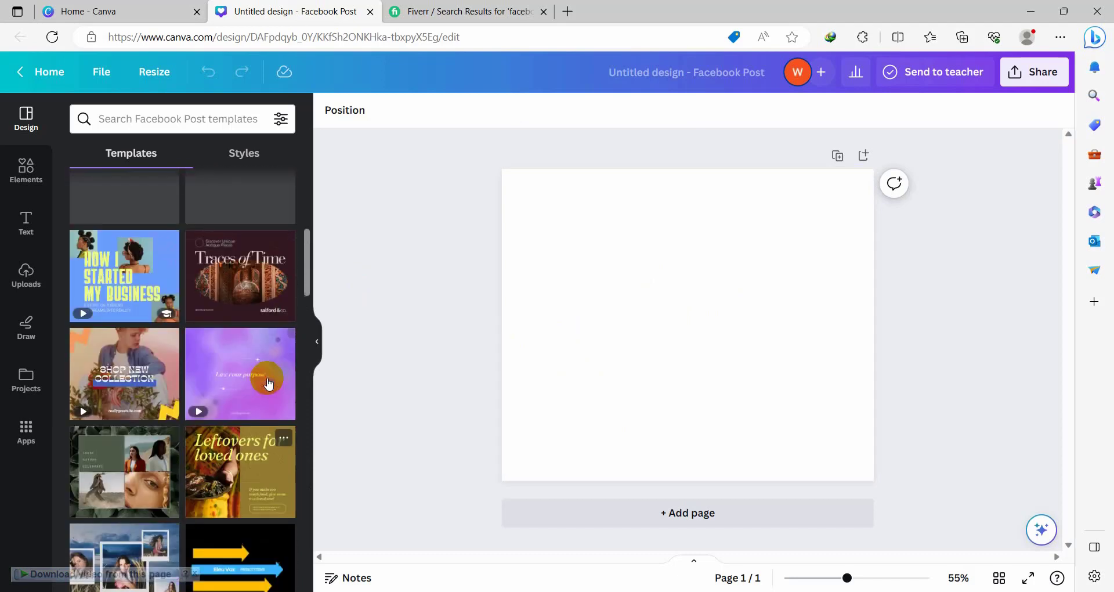
scroll(265, 383, "up", 5)
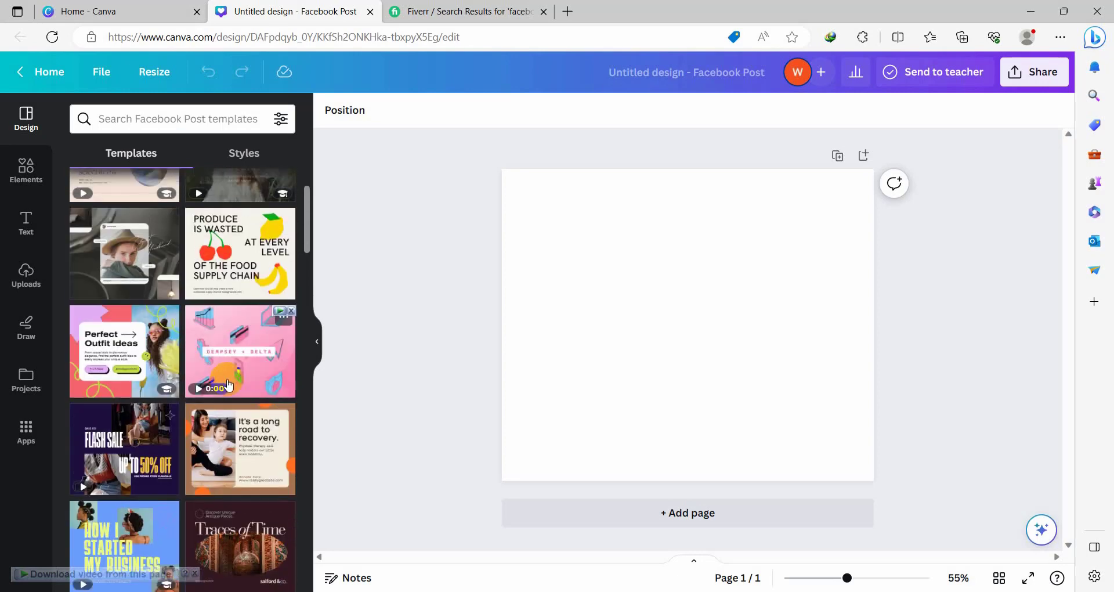
scroll(227, 385, "up", 5)
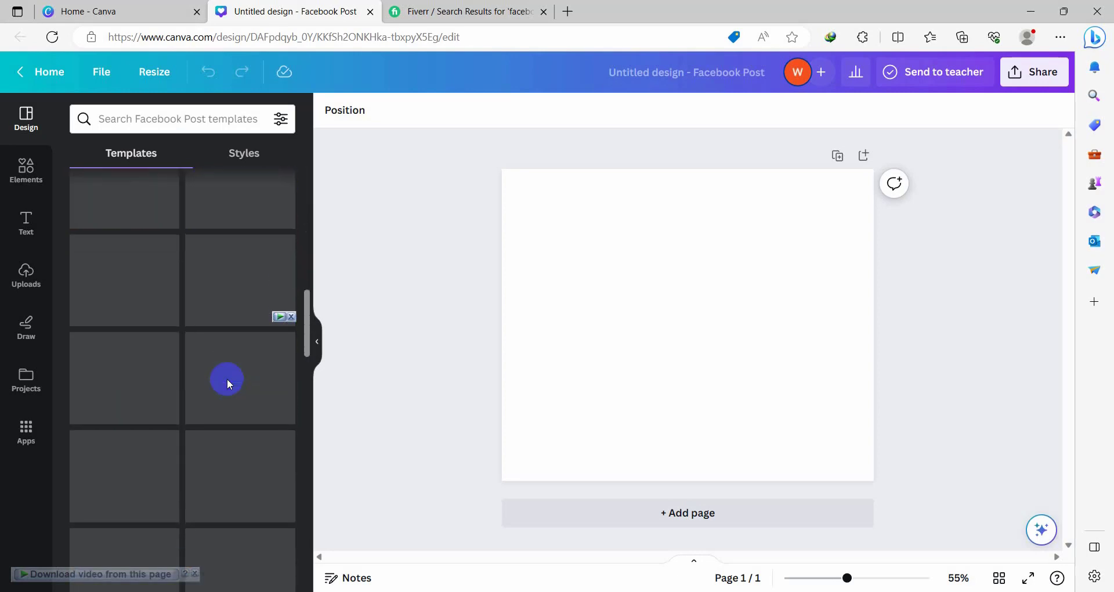
scroll(228, 384, "down", 10)
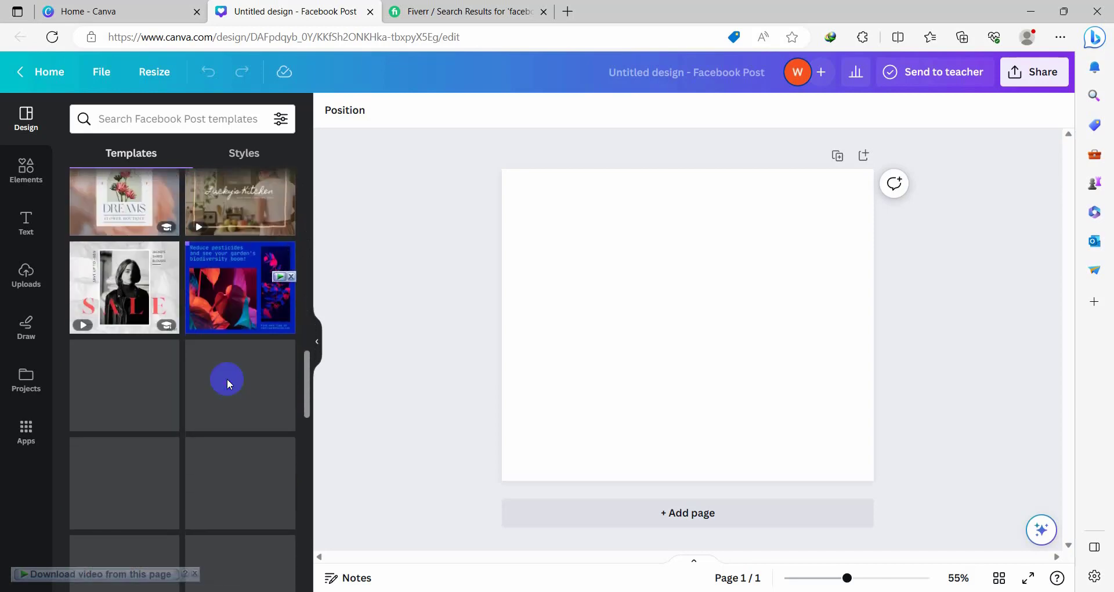
scroll(228, 378, "down", 3)
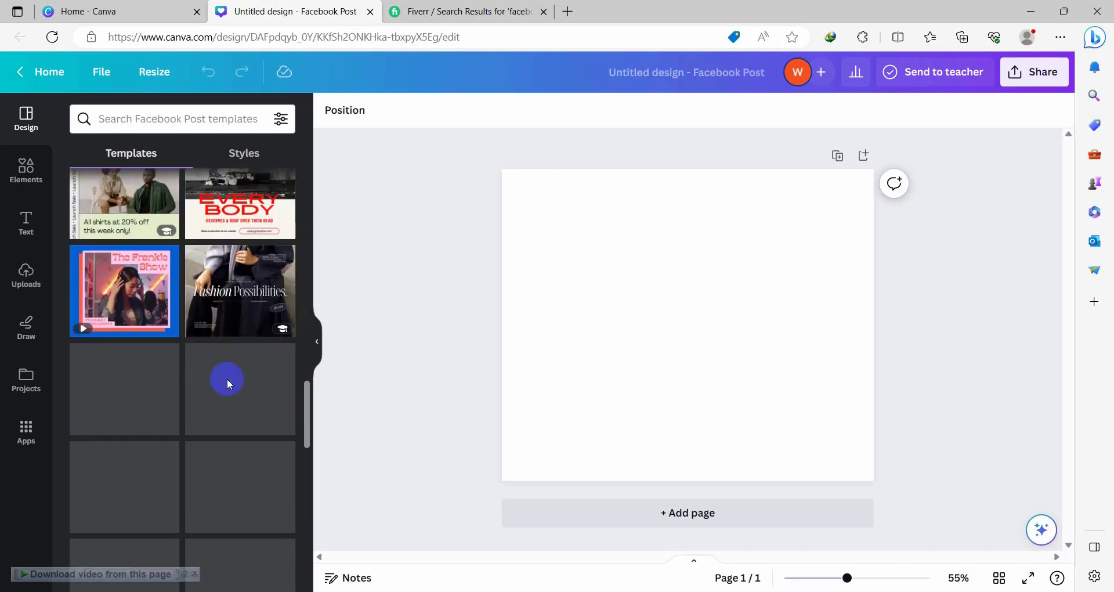
scroll(228, 380, "down", 2)
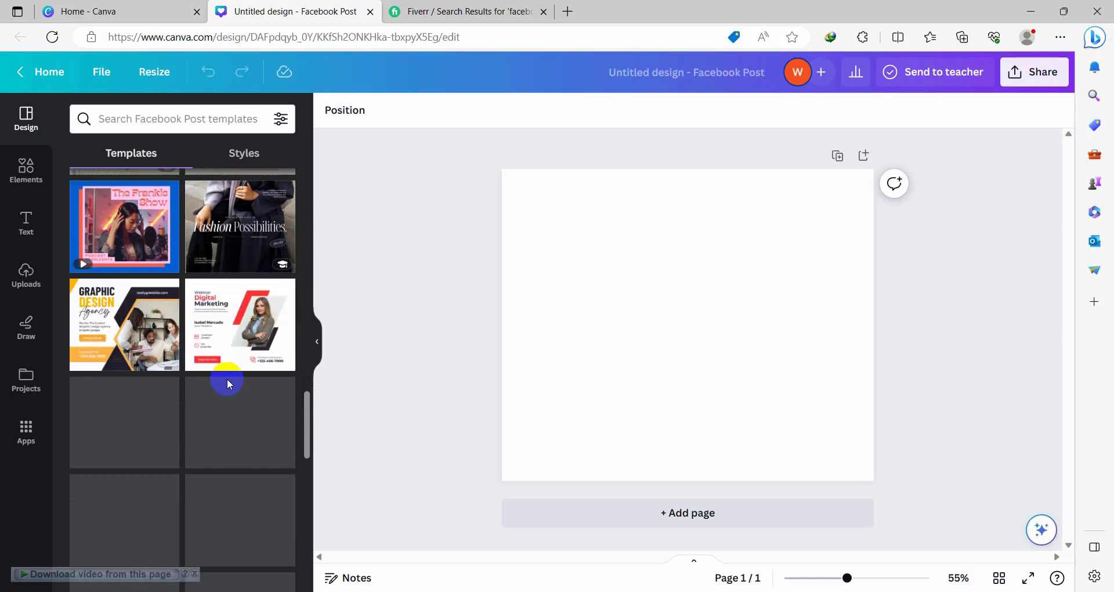
left_click(245, 326)
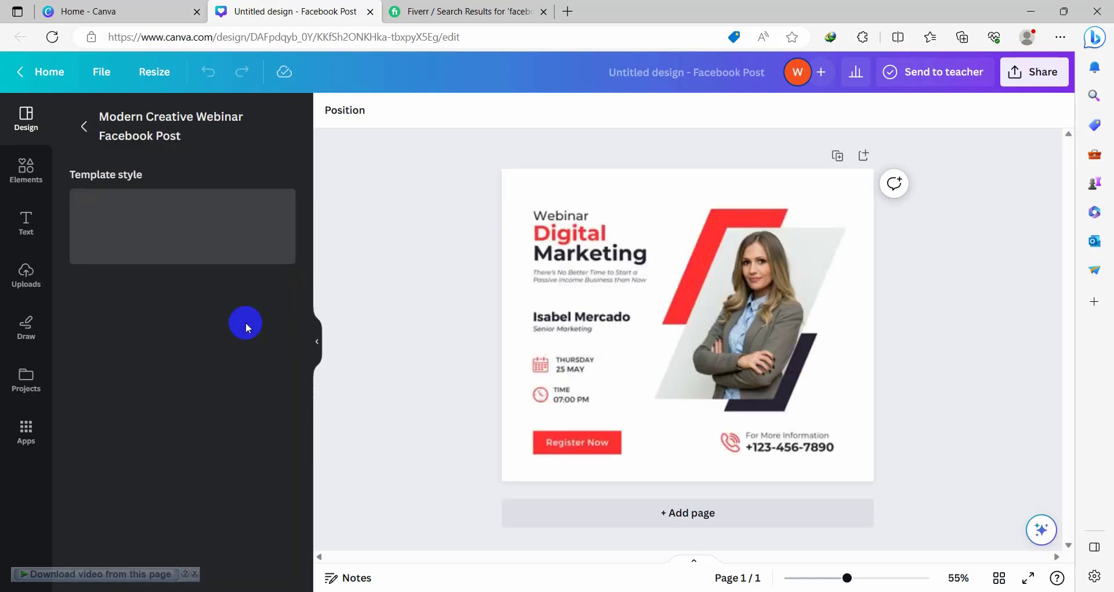